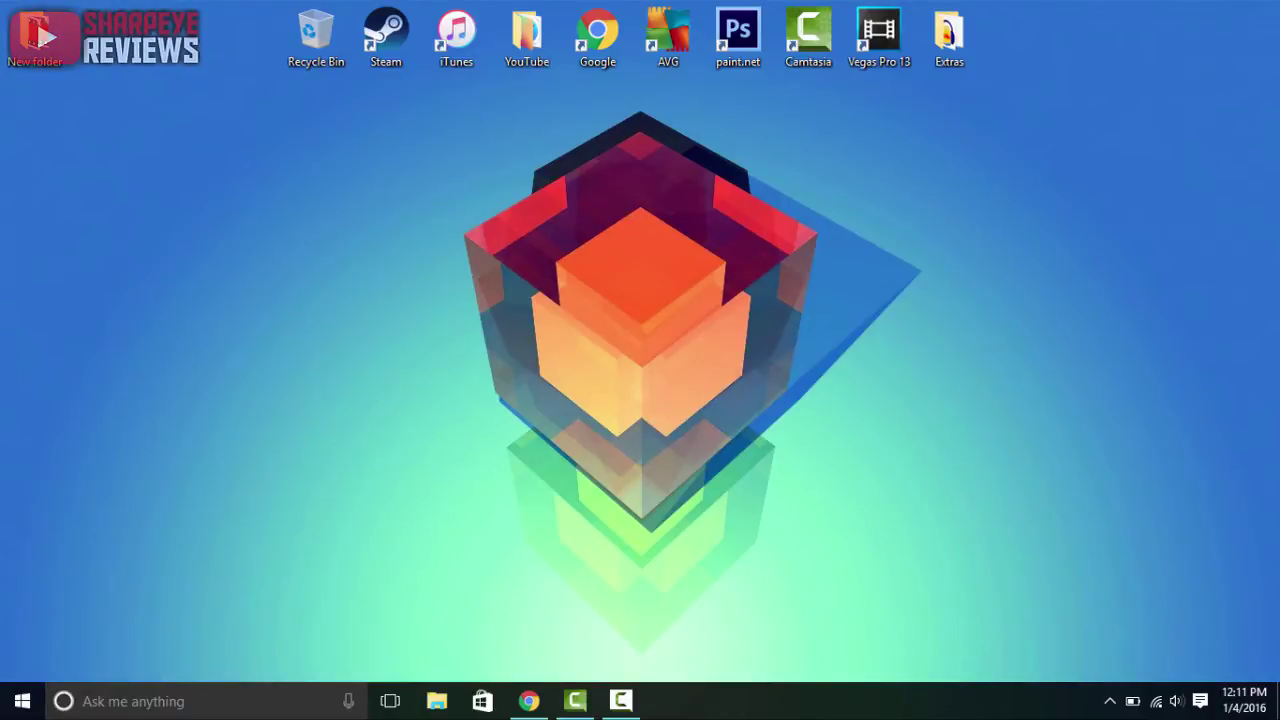
Step: Download the OBS 0.657 Windows 7/8/10 installer in Chrome and run it
{"action": "left_click", "coordinate": [521, 705]}
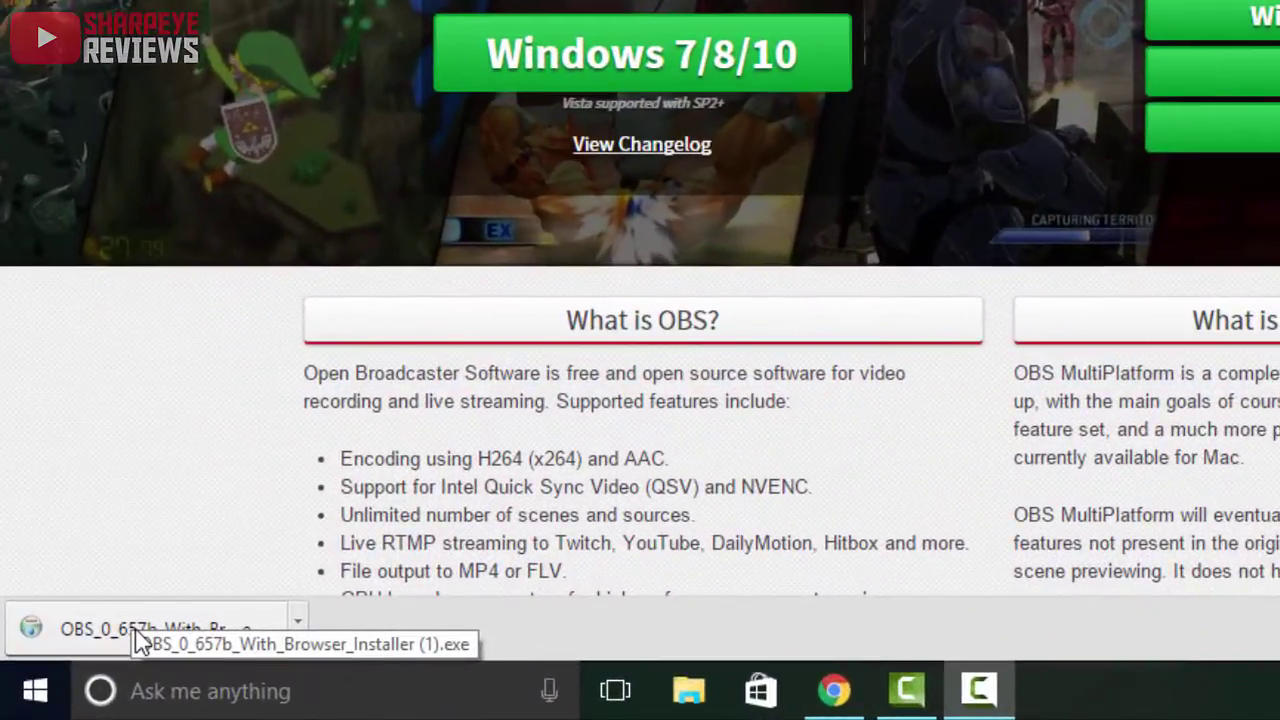
{"action": "left_click", "coordinate": [140, 635]}
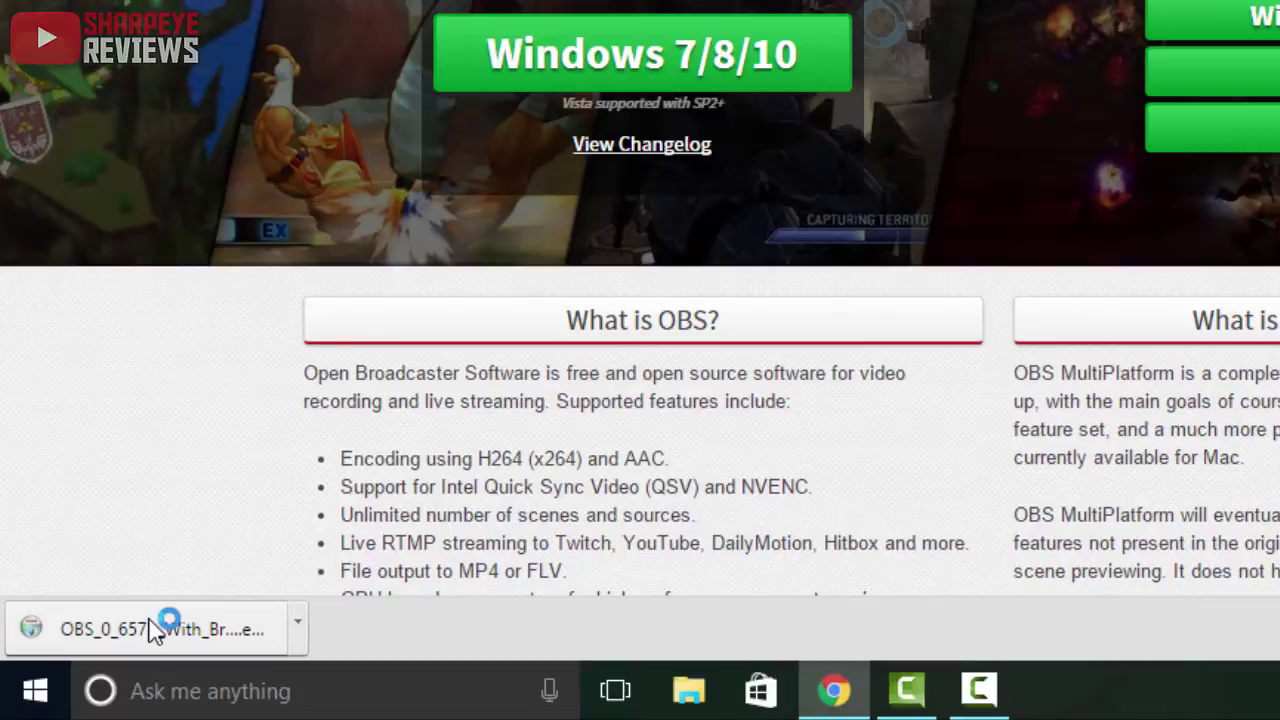
{"action": "scroll", "coordinate": [1080, 289], "scroll_direction": "down", "scroll_amount": 3}
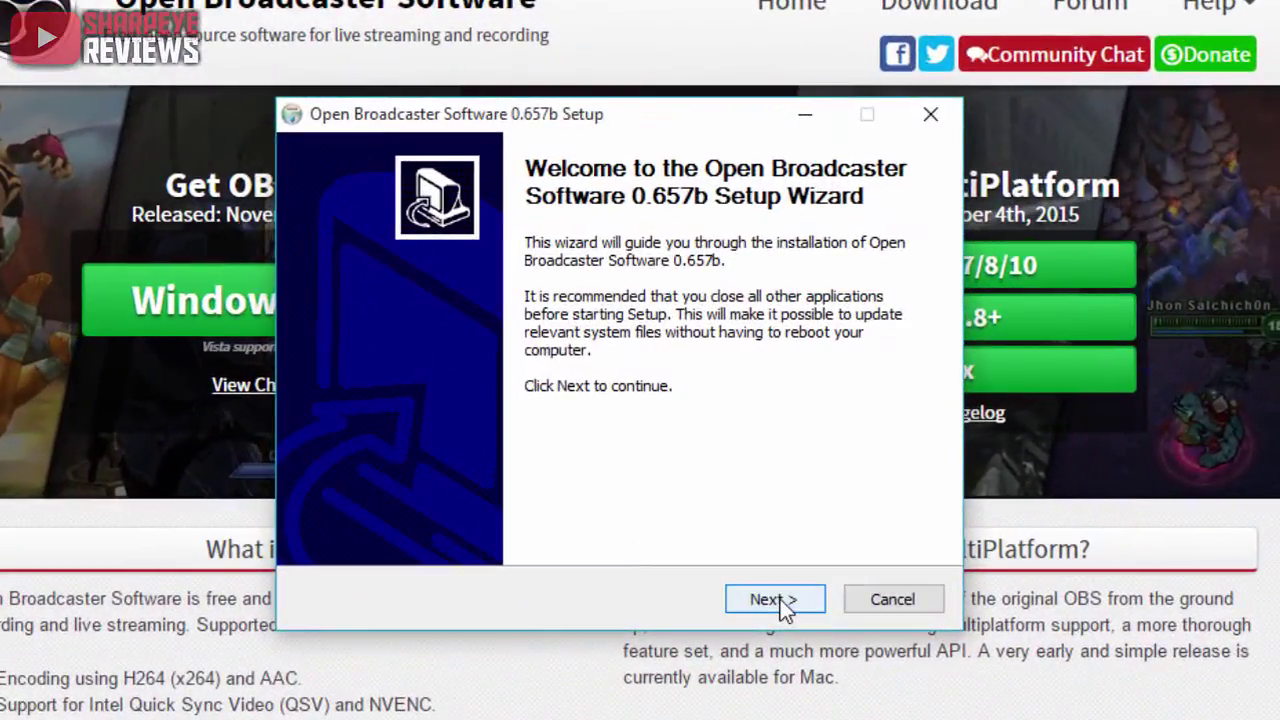
Step: Get through the 0.657b setup wizard's welcome and licence pages, then finish with Run OBS checked
{"action": "left_click", "coordinate": [775, 600]}
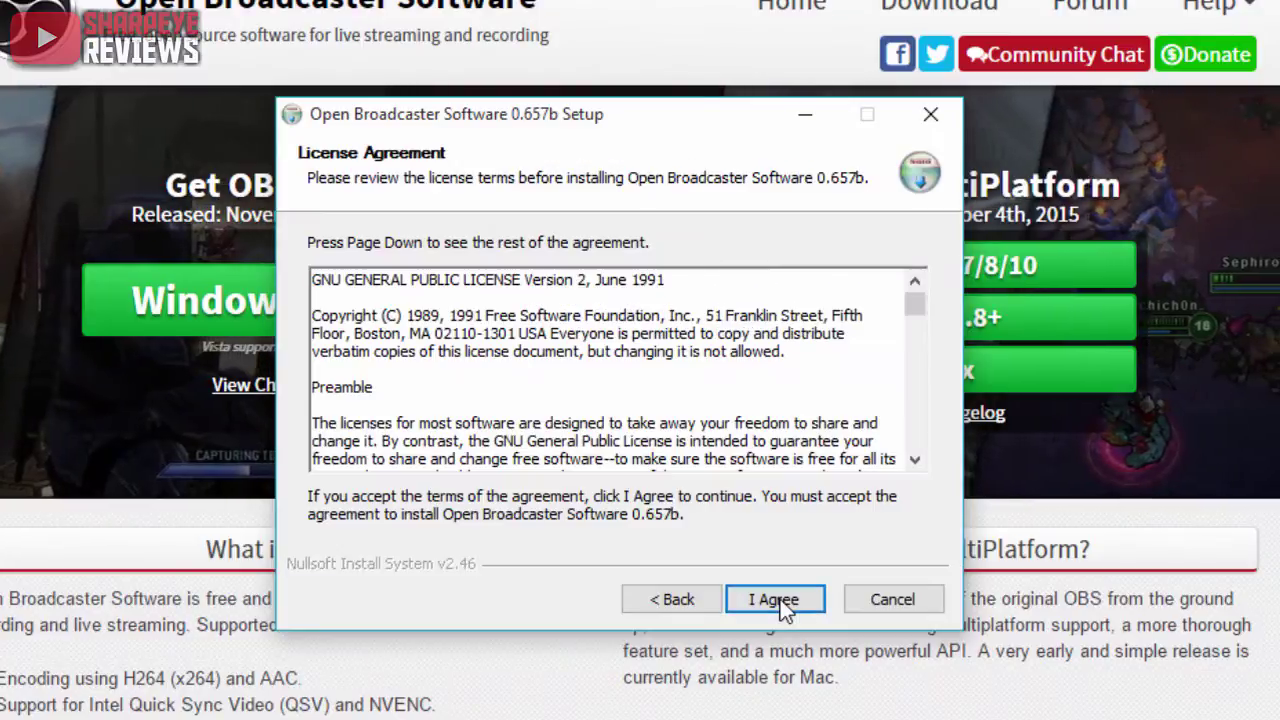
{"action": "left_click", "coordinate": [780, 600]}
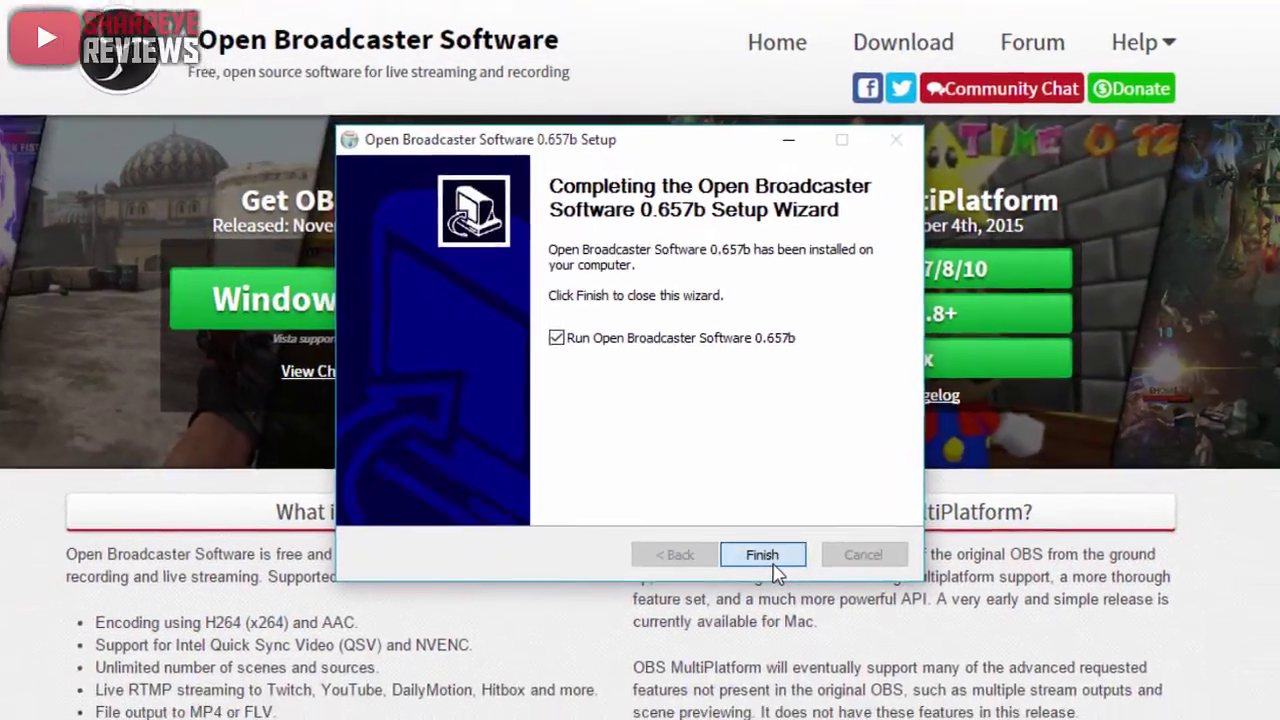
{"action": "left_click", "coordinate": [775, 598]}
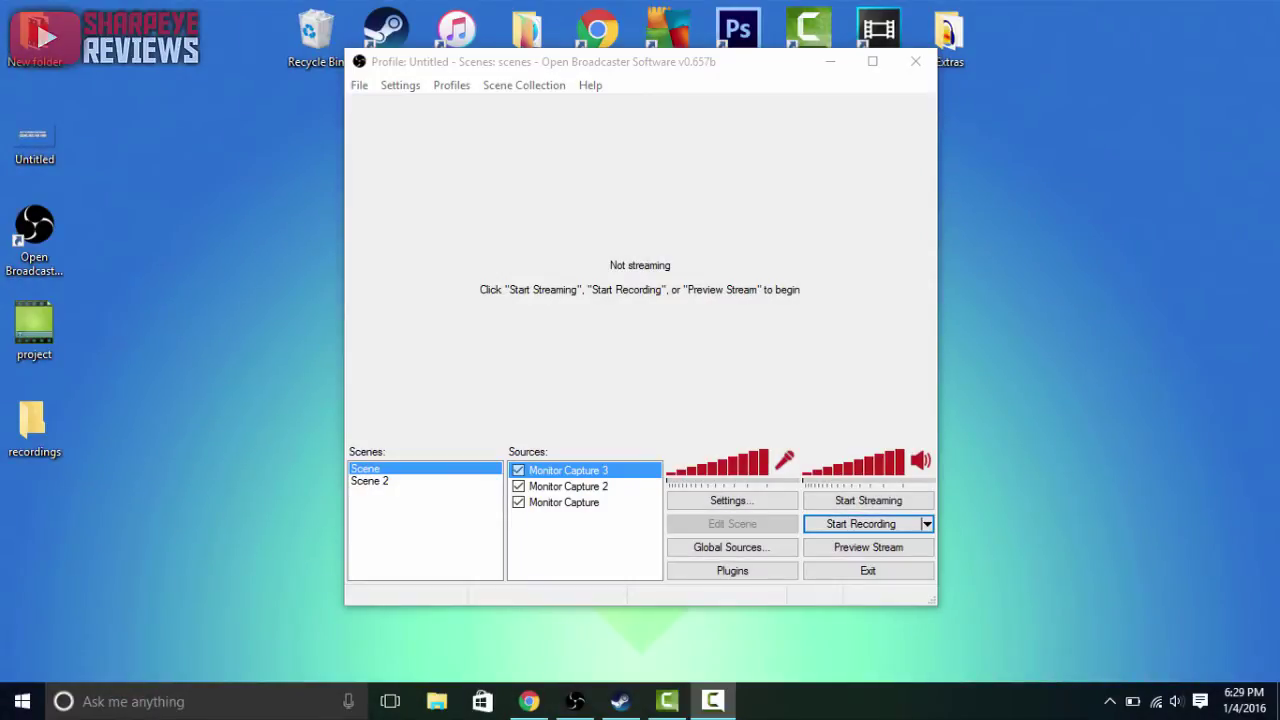
Step: In Broadcast Settings, choose File Output Only mode and change the recording path extension to .mp4, then apply
{"action": "left_click", "coordinate": [560, 66]}
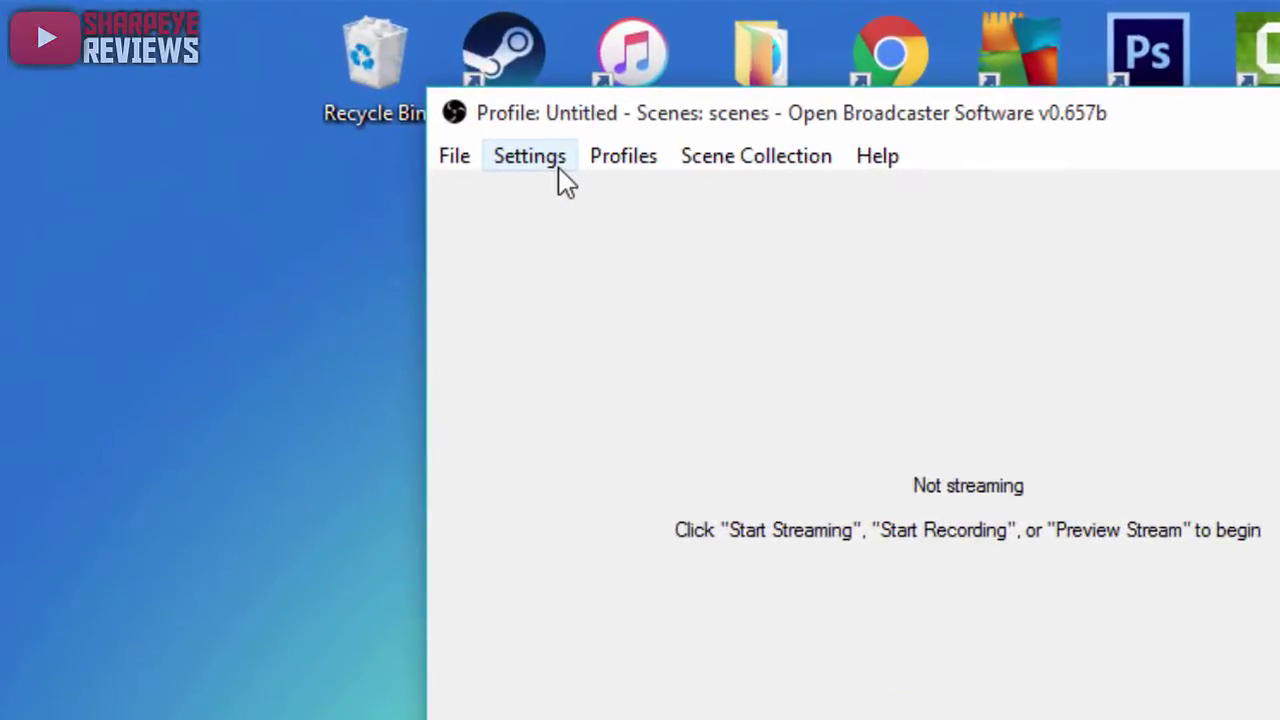
{"action": "left_click", "coordinate": [408, 88]}
{"action": "left_click", "coordinate": [569, 198]}
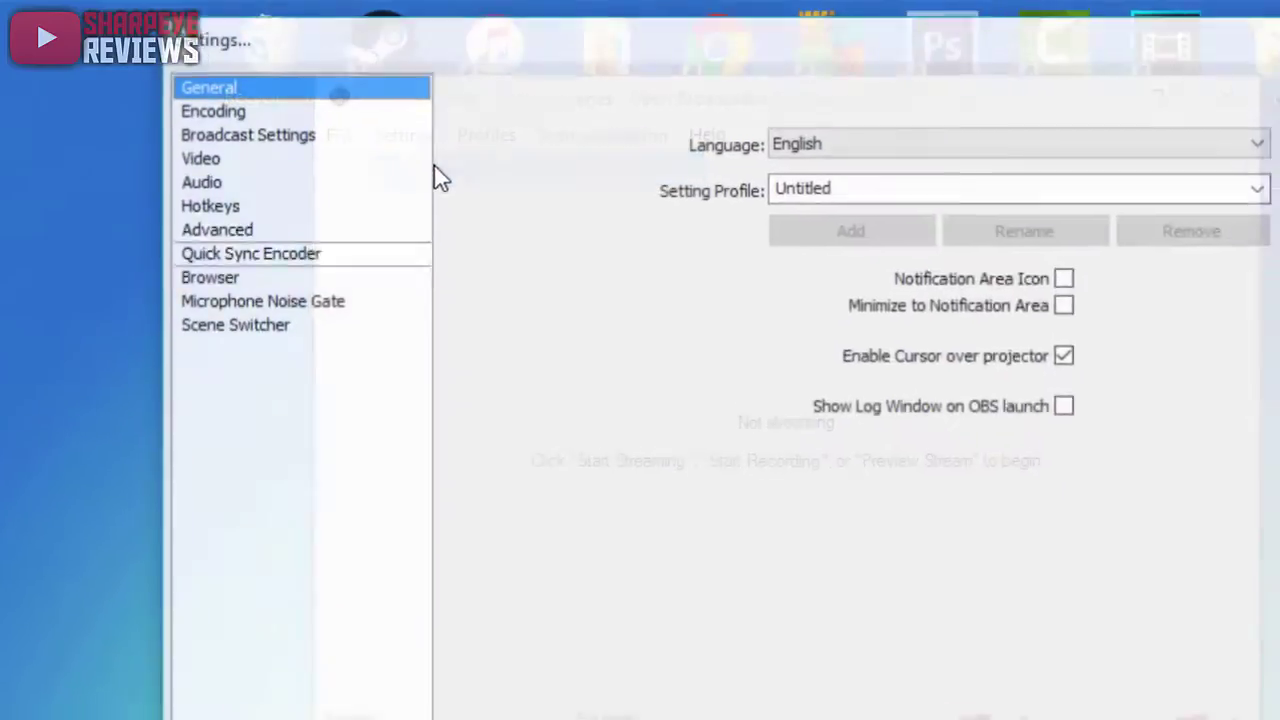
{"action": "left_click", "coordinate": [191, 128]}
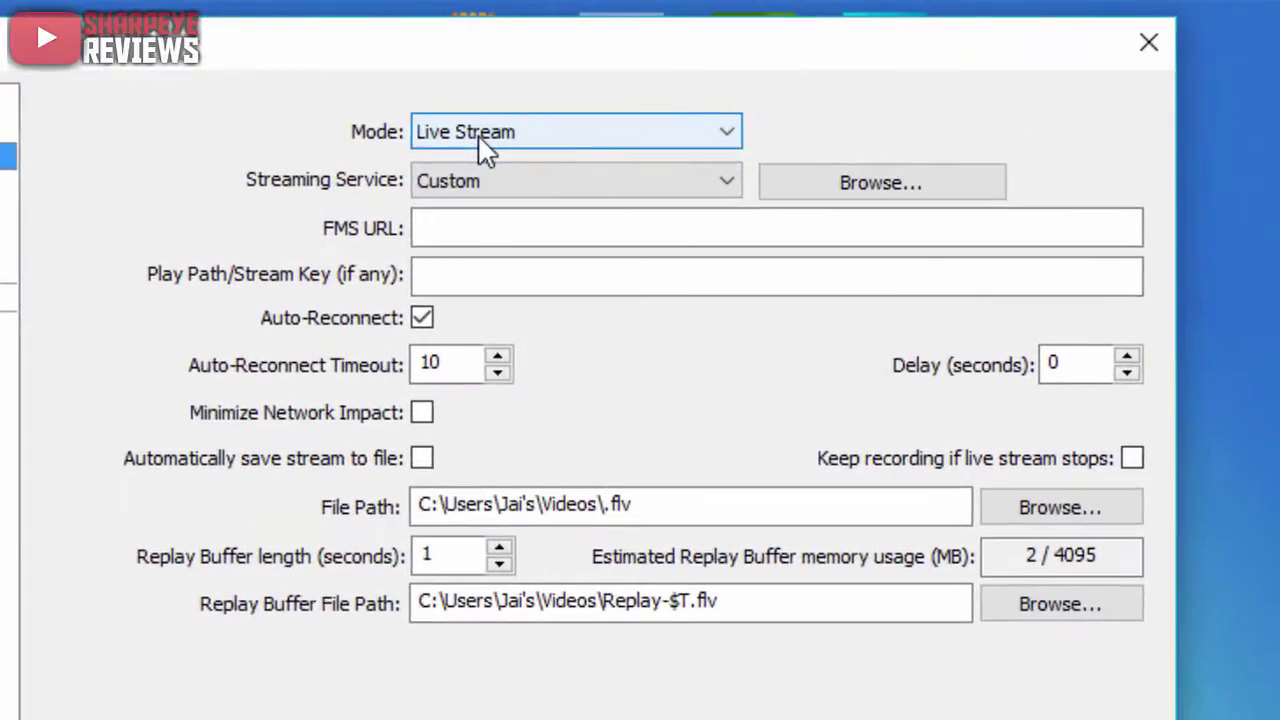
{"action": "left_click", "coordinate": [672, 103]}
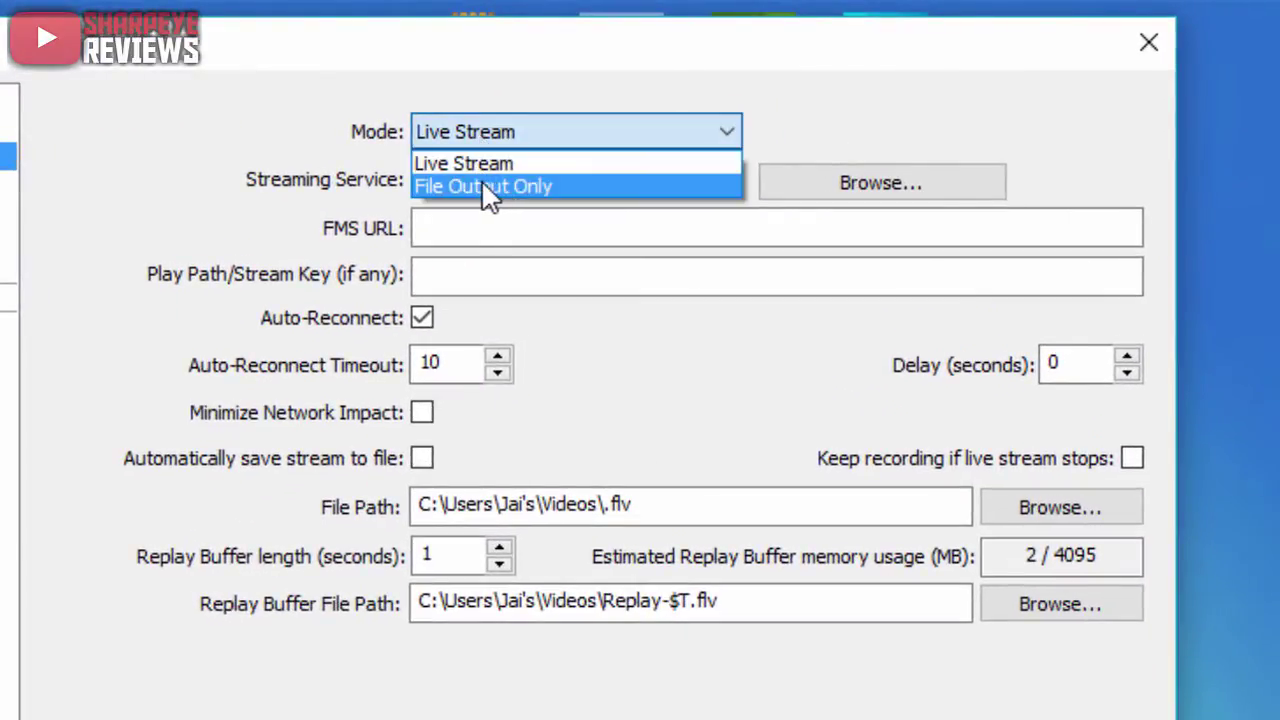
{"action": "left_click", "coordinate": [483, 186]}
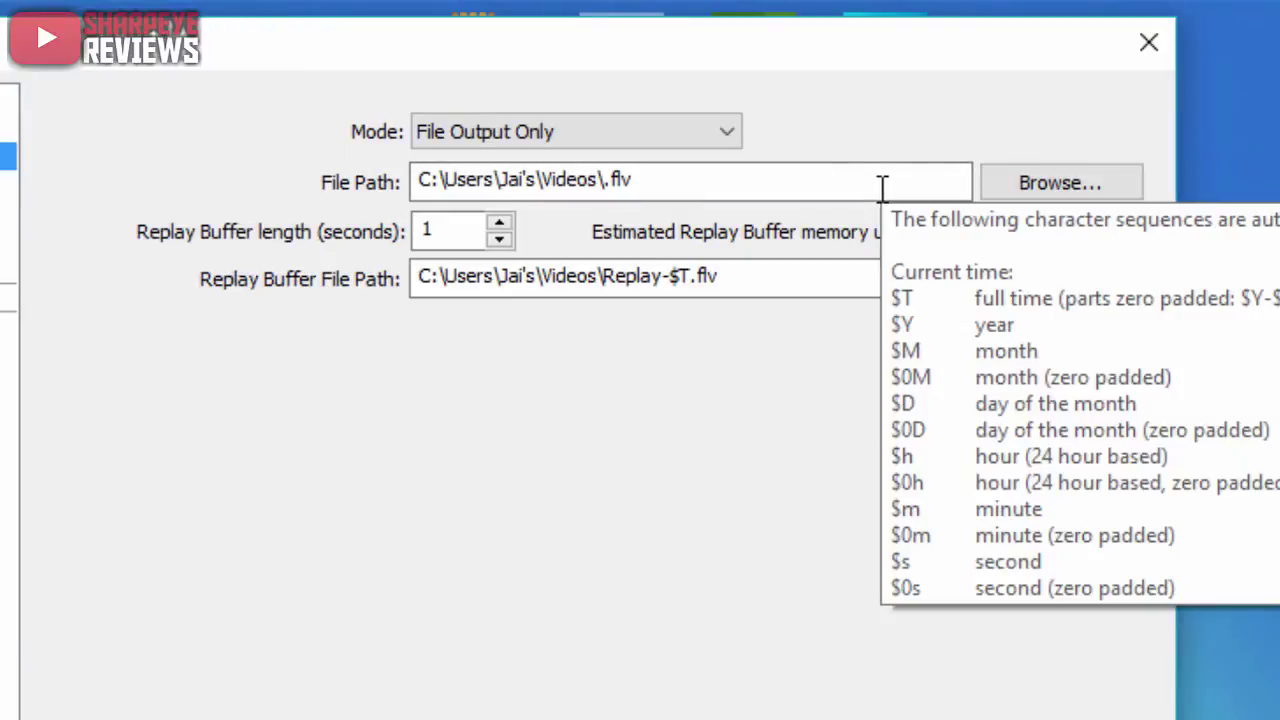
{"action": "left_click", "coordinate": [882, 188]}
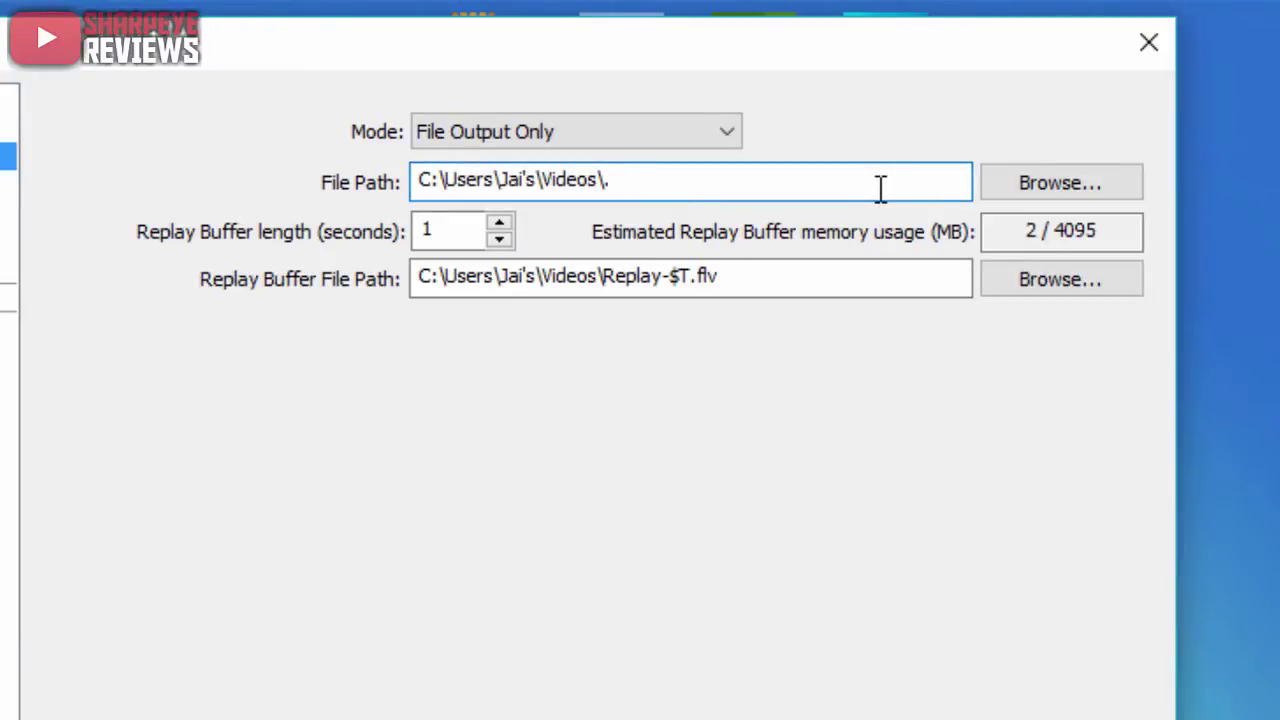
{"action": "type", "text": "mp4"}
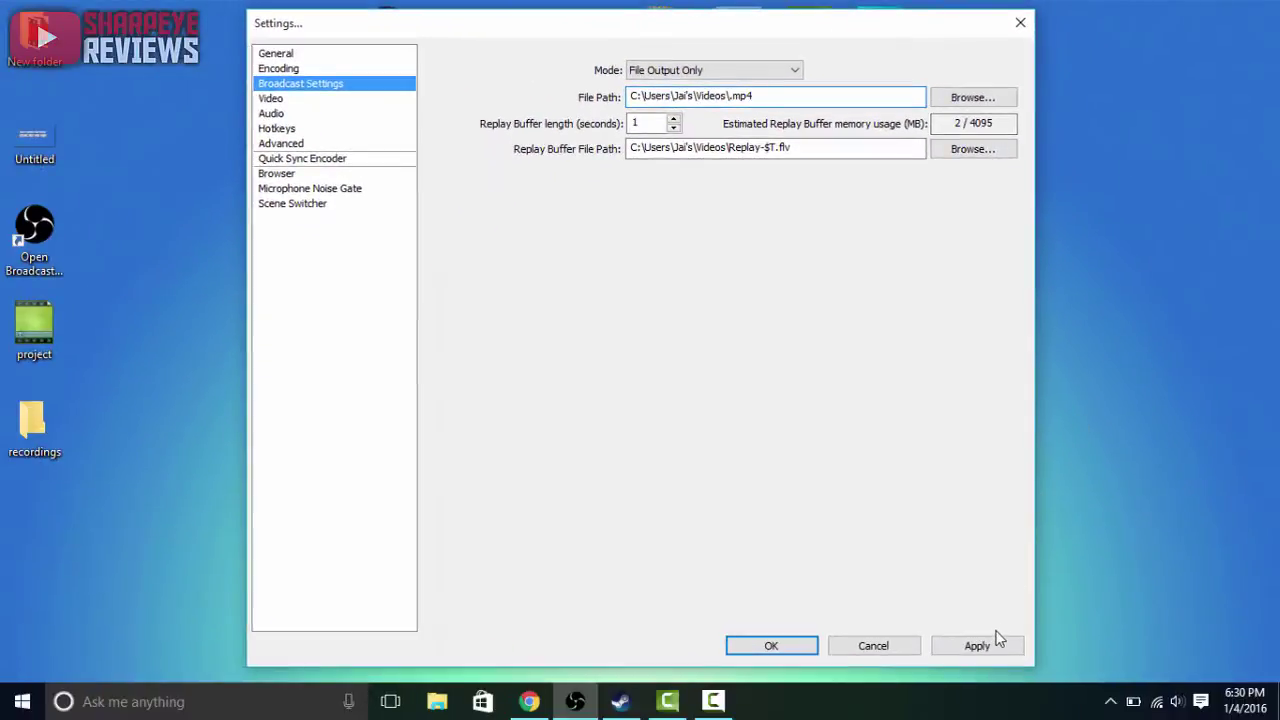
{"action": "left_click", "coordinate": [979, 645]}
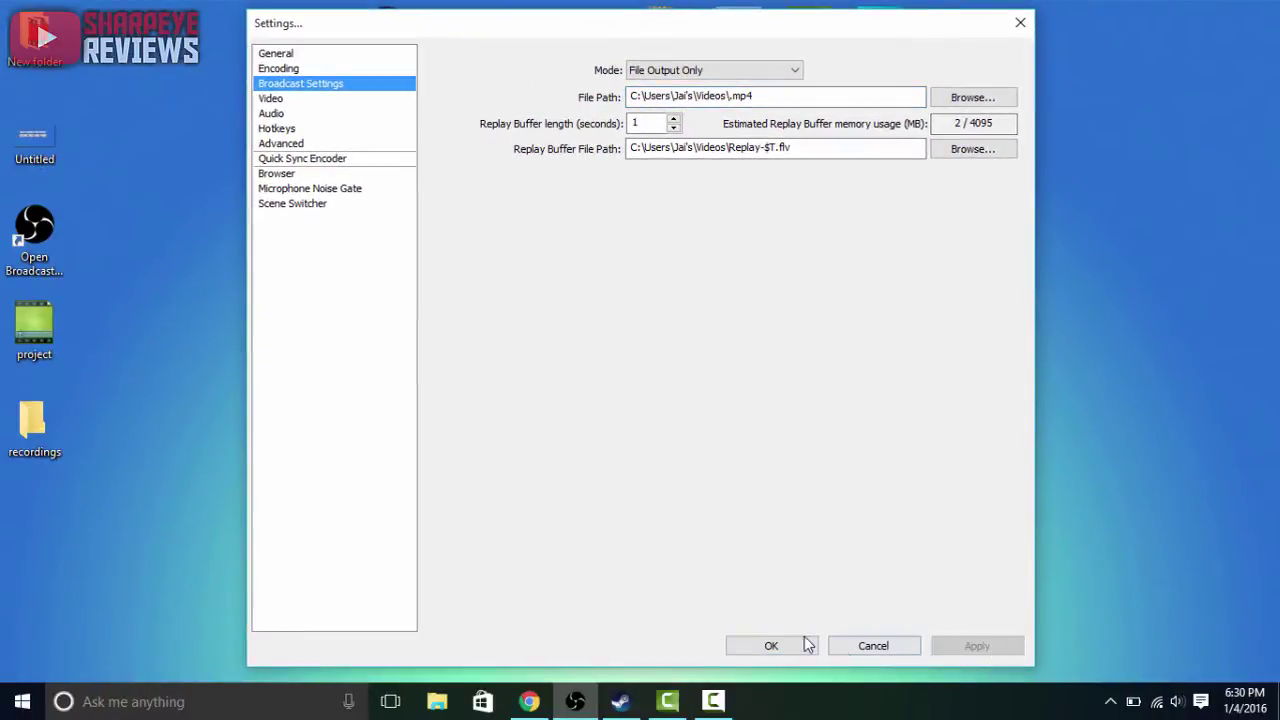
Step: Close the Settings dialog with OK and dismiss the scene context menu
{"action": "left_click", "coordinate": [771, 646]}
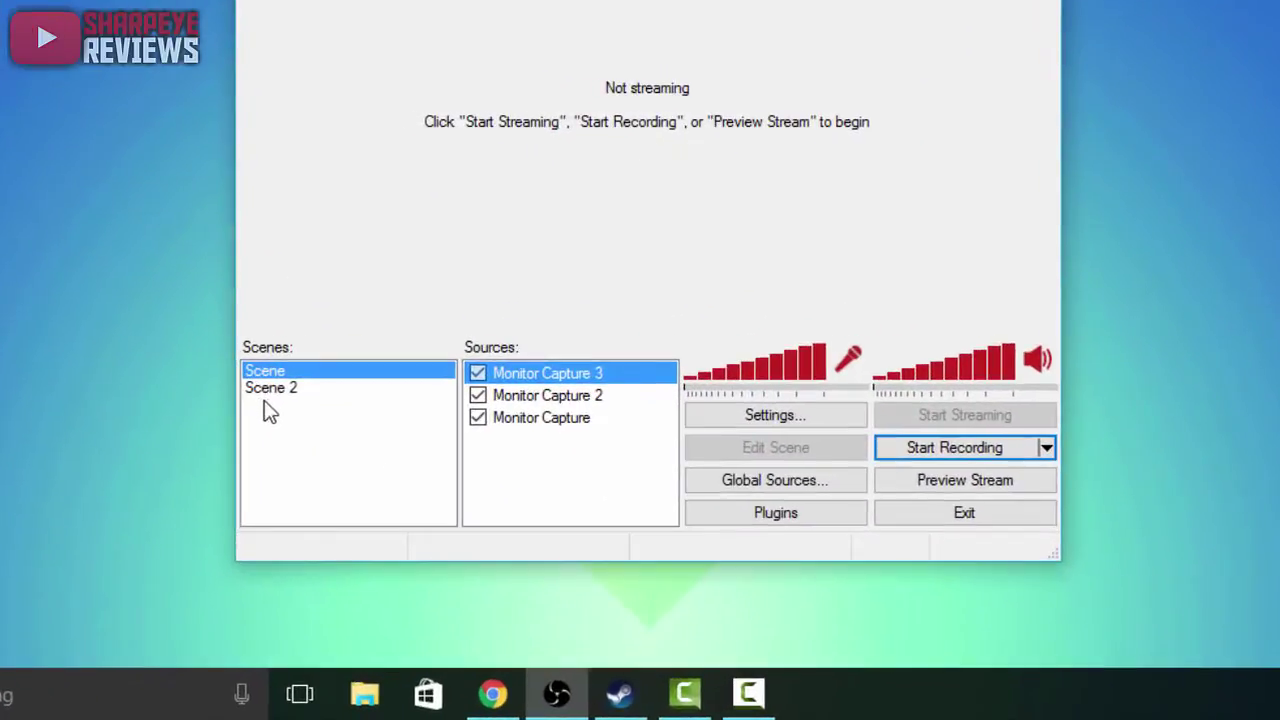
{"action": "right_click", "coordinate": [269, 418]}
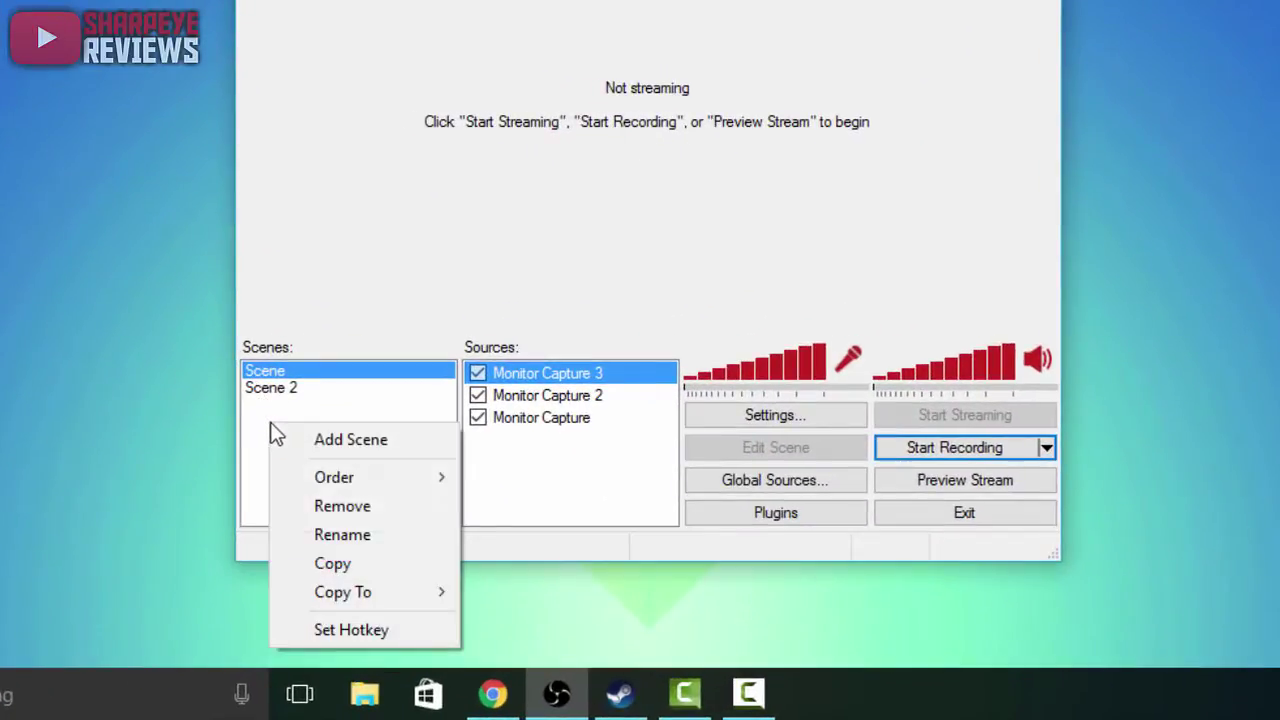
{"action": "left_click", "coordinate": [391, 408]}
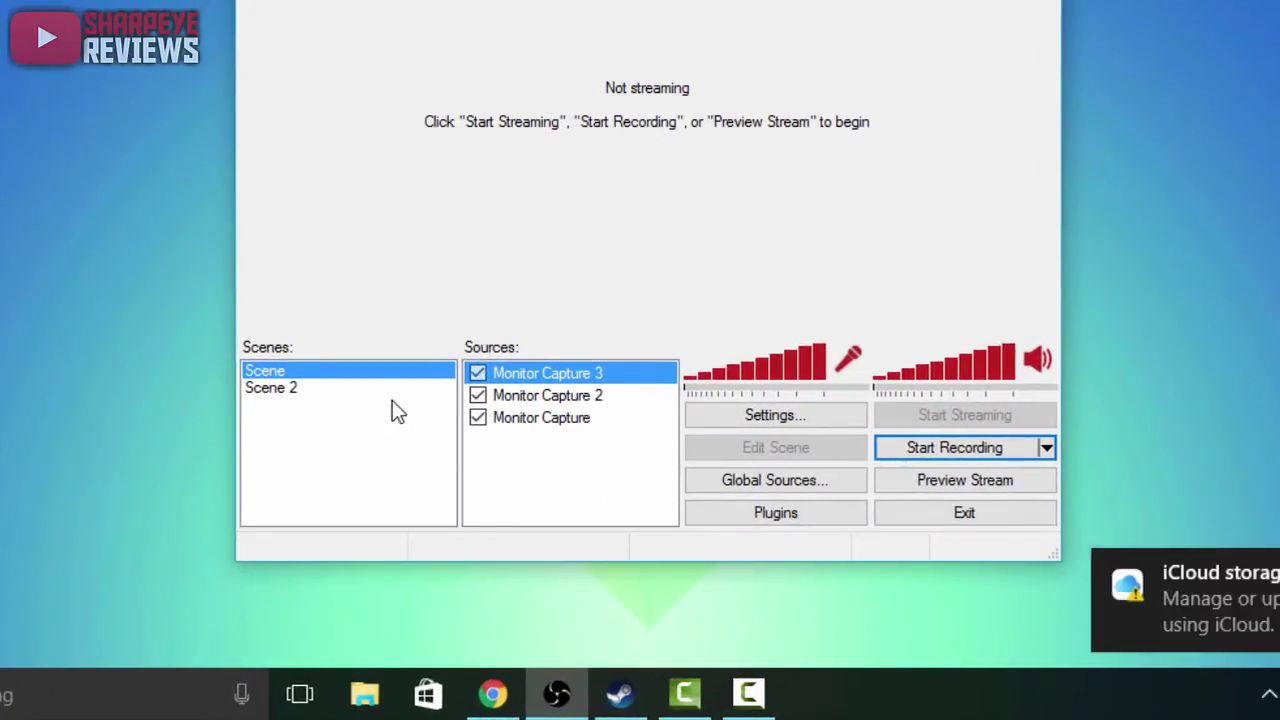
Step: Add a Monitor Capture source named Monitor Capture 4 with default properties
{"action": "right_click", "coordinate": [479, 459]}
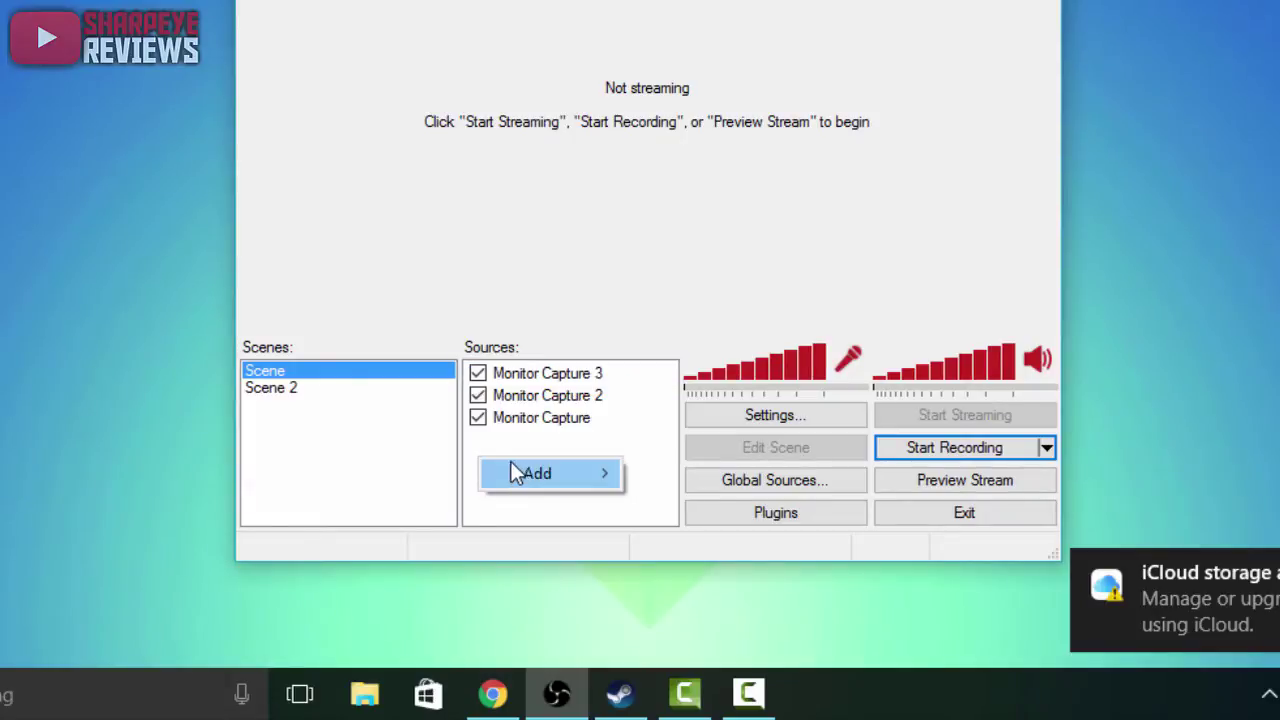
{"action": "mouse_move", "coordinate": [515, 466]}
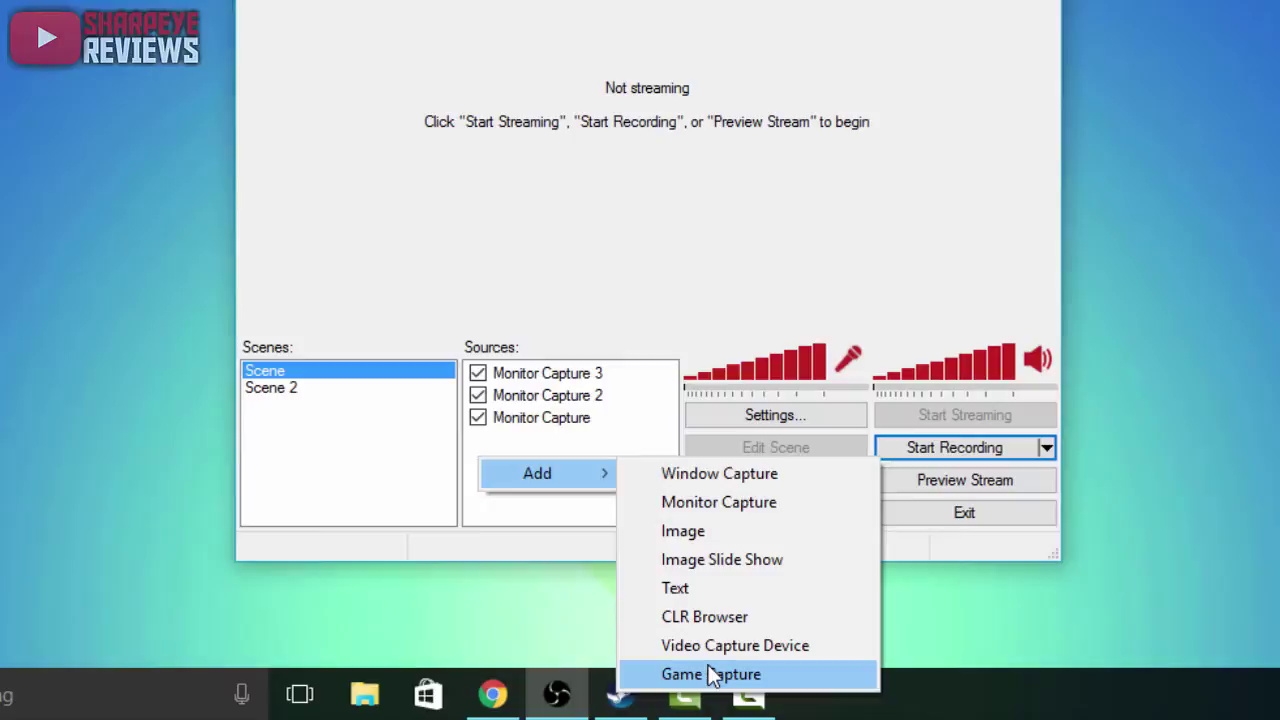
{"action": "left_click", "coordinate": [717, 502]}
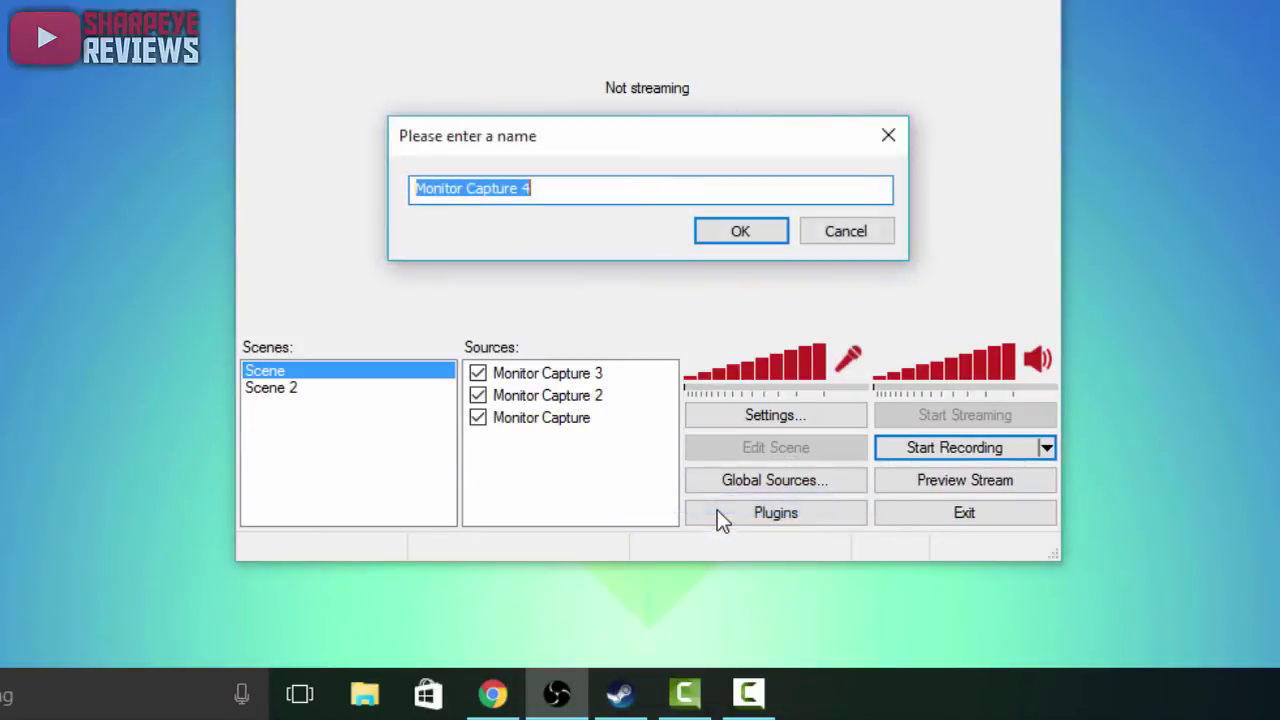
{"action": "left_click", "coordinate": [737, 244]}
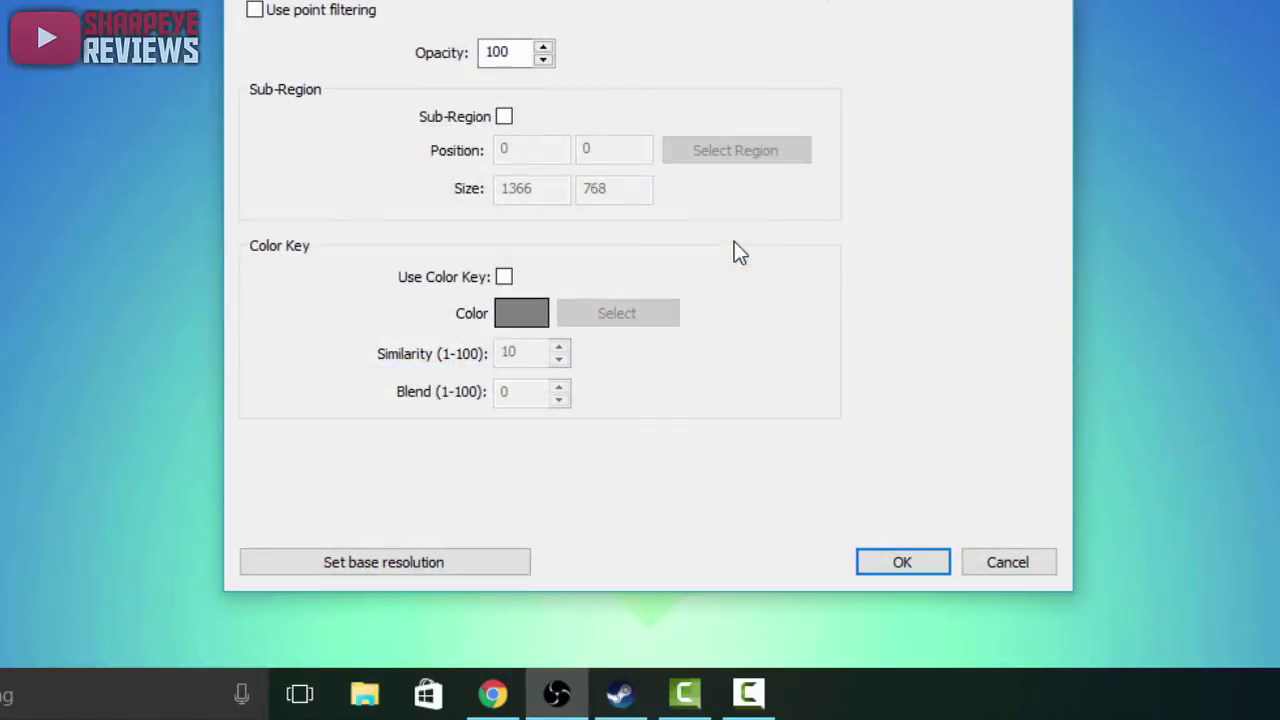
{"action": "left_click", "coordinate": [902, 563]}
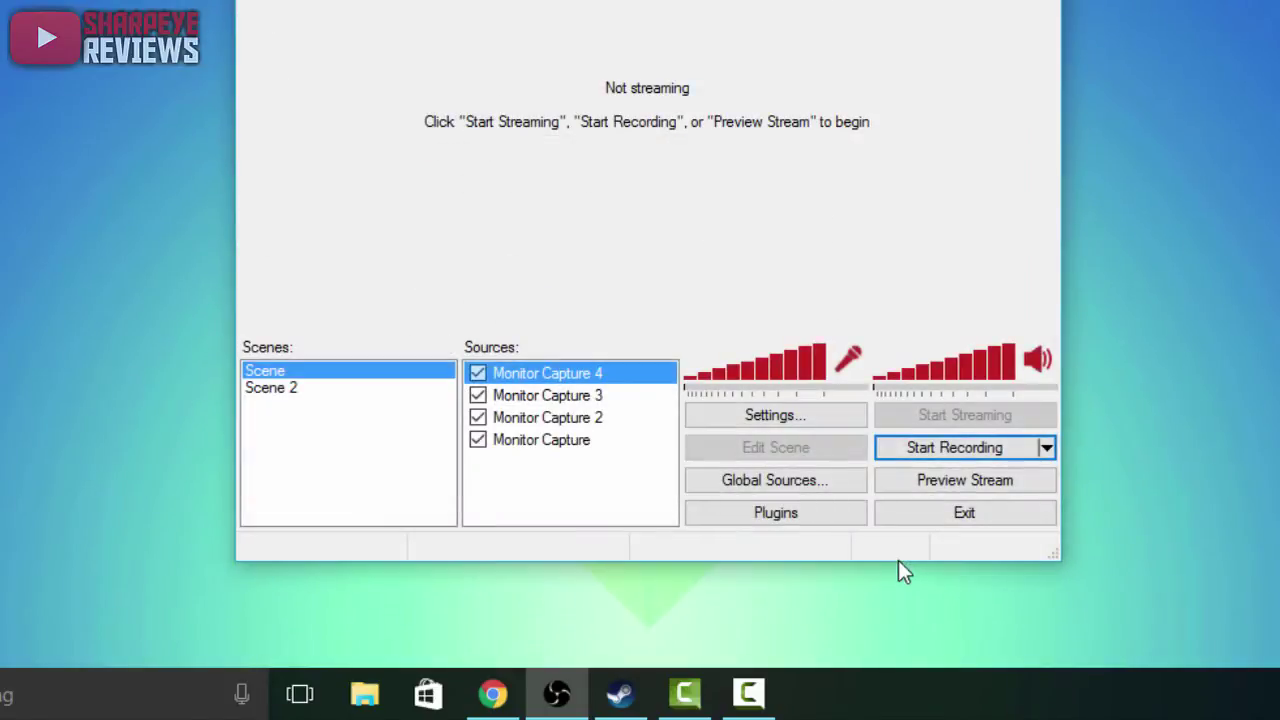
Step: Record about nine seconds of the desktop with OBS minimized, then stop the recording
{"action": "left_click", "coordinate": [933, 452]}
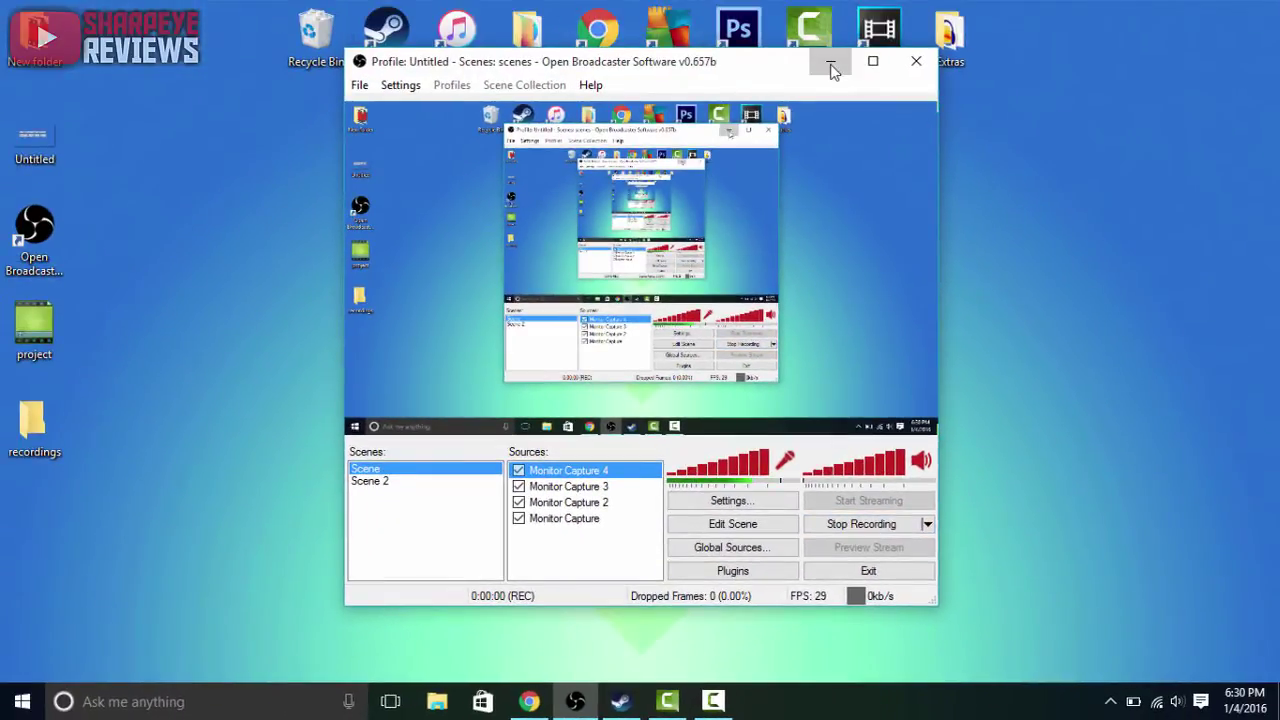
{"action": "left_click", "coordinate": [841, 27]}
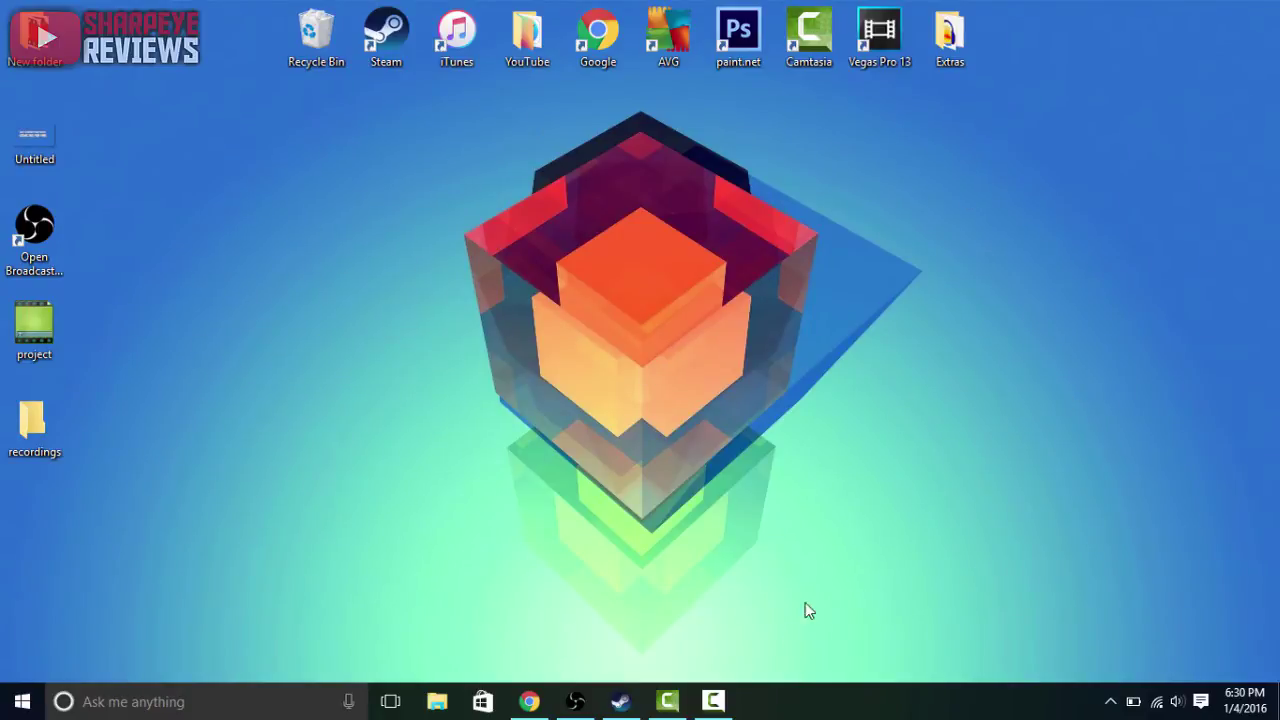
{"action": "left_click", "coordinate": [575, 701]}
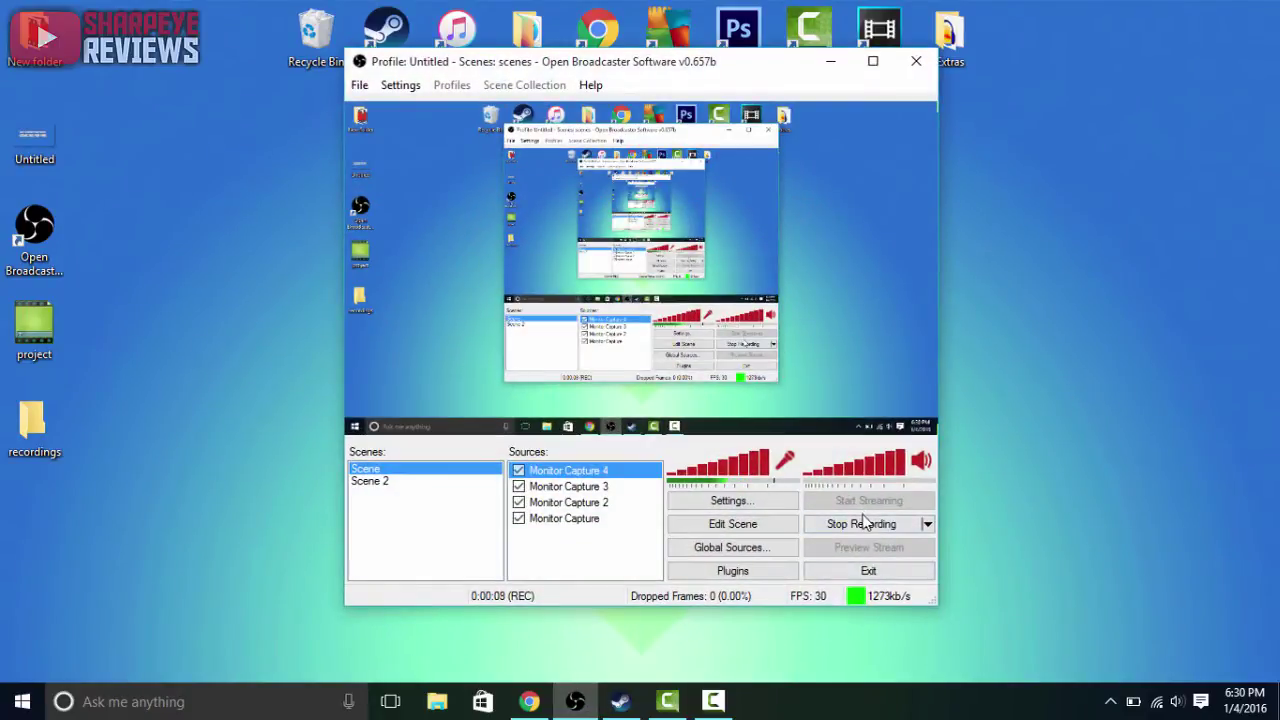
{"action": "left_click", "coordinate": [862, 522]}
{"action": "left_click", "coordinate": [365, 86]}
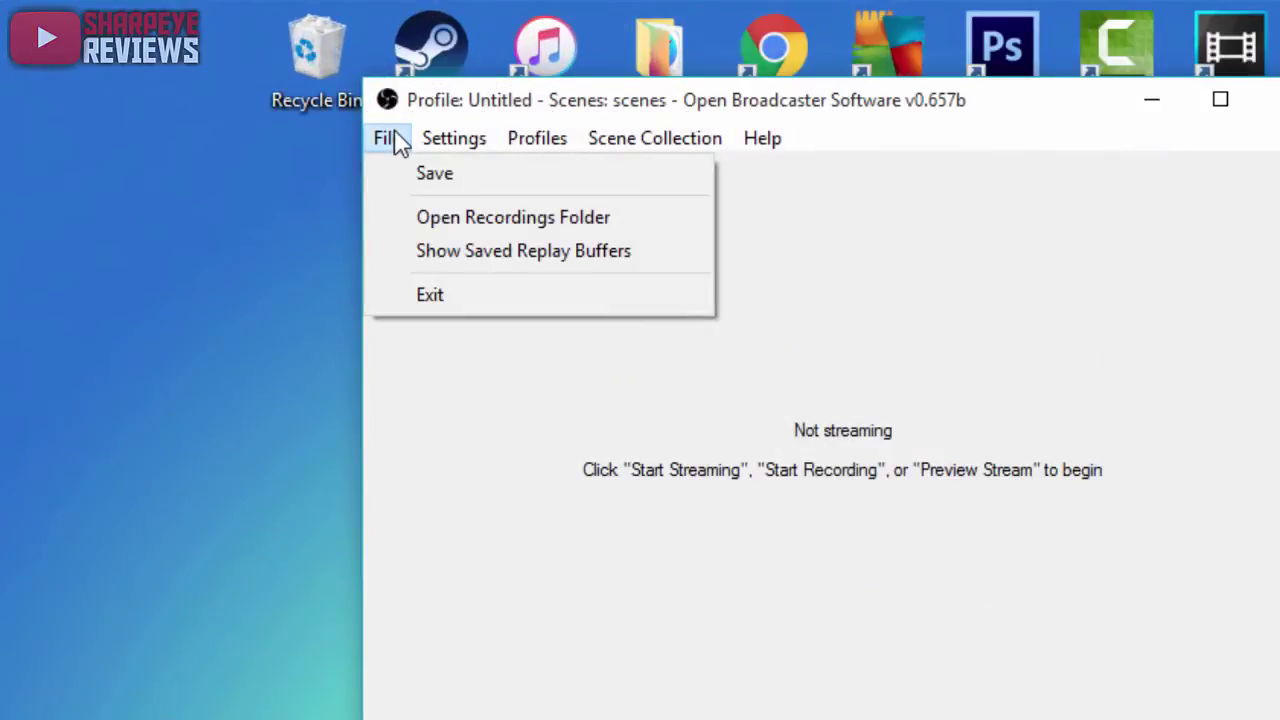
{"action": "left_click", "coordinate": [450, 217]}
{"action": "left_click", "coordinate": [558, 232]}
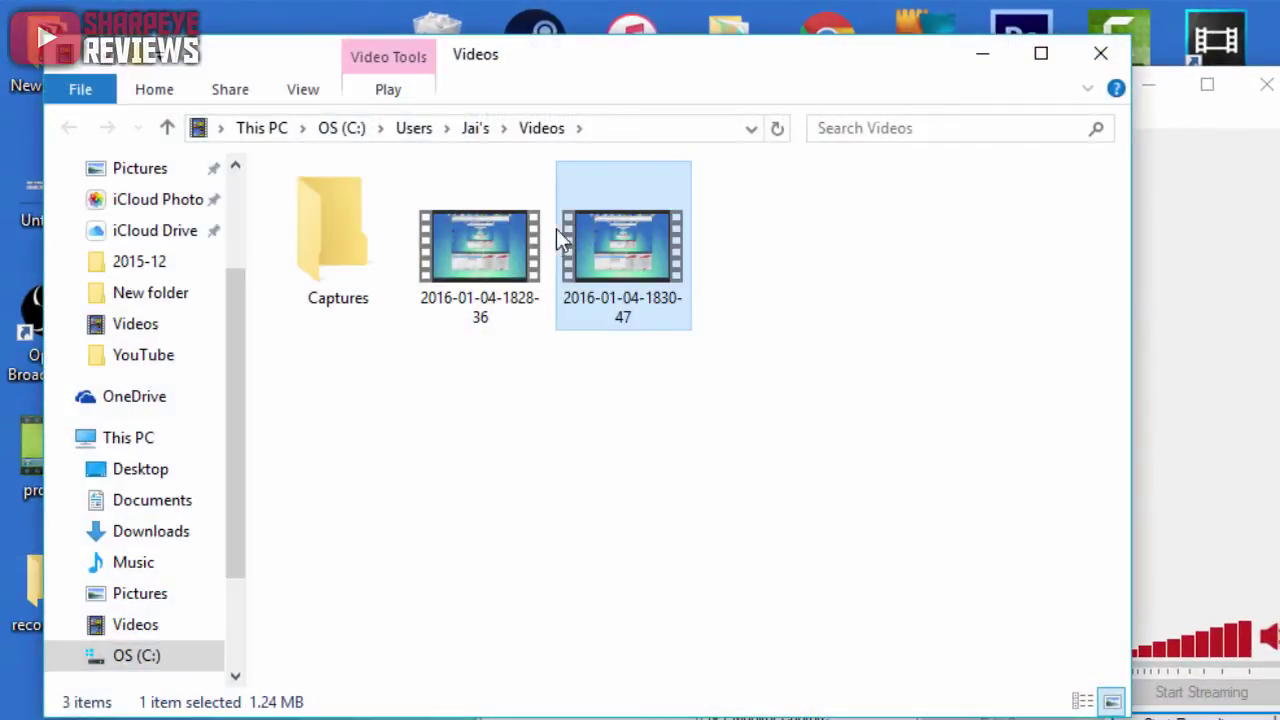
{"action": "double_click", "coordinate": [630, 248]}
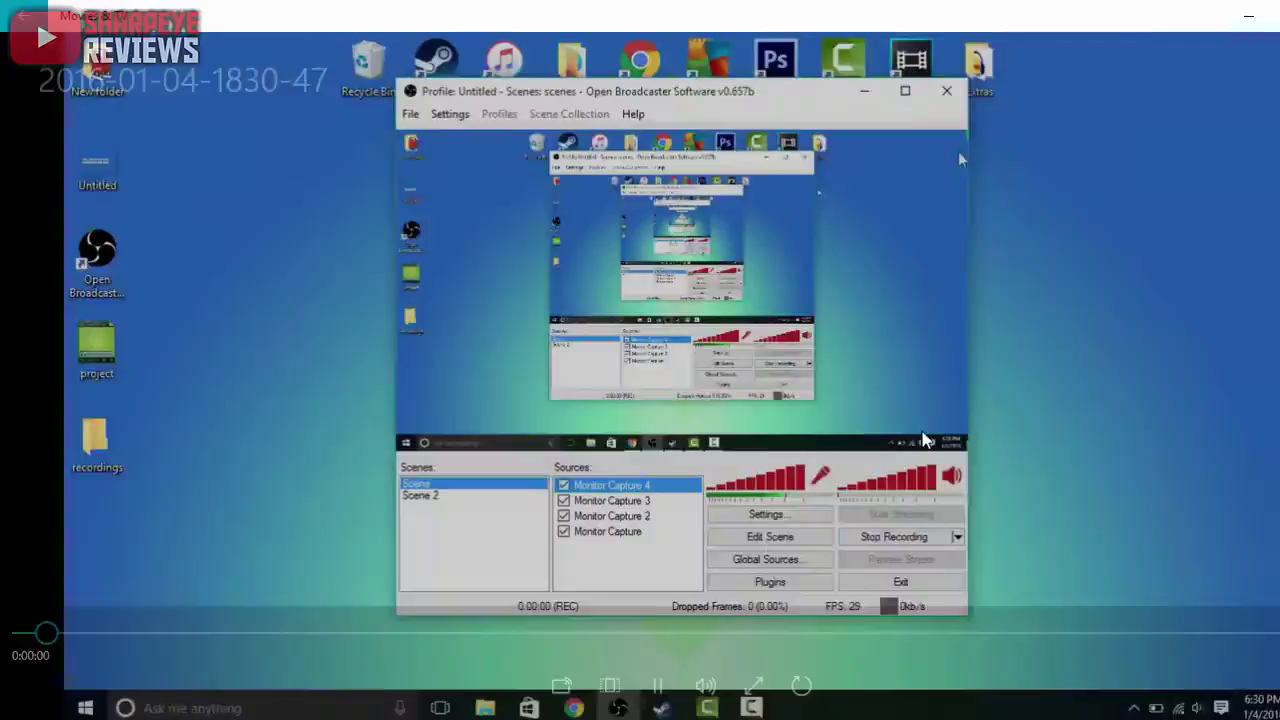
{"action": "left_click", "coordinate": [657, 685]}
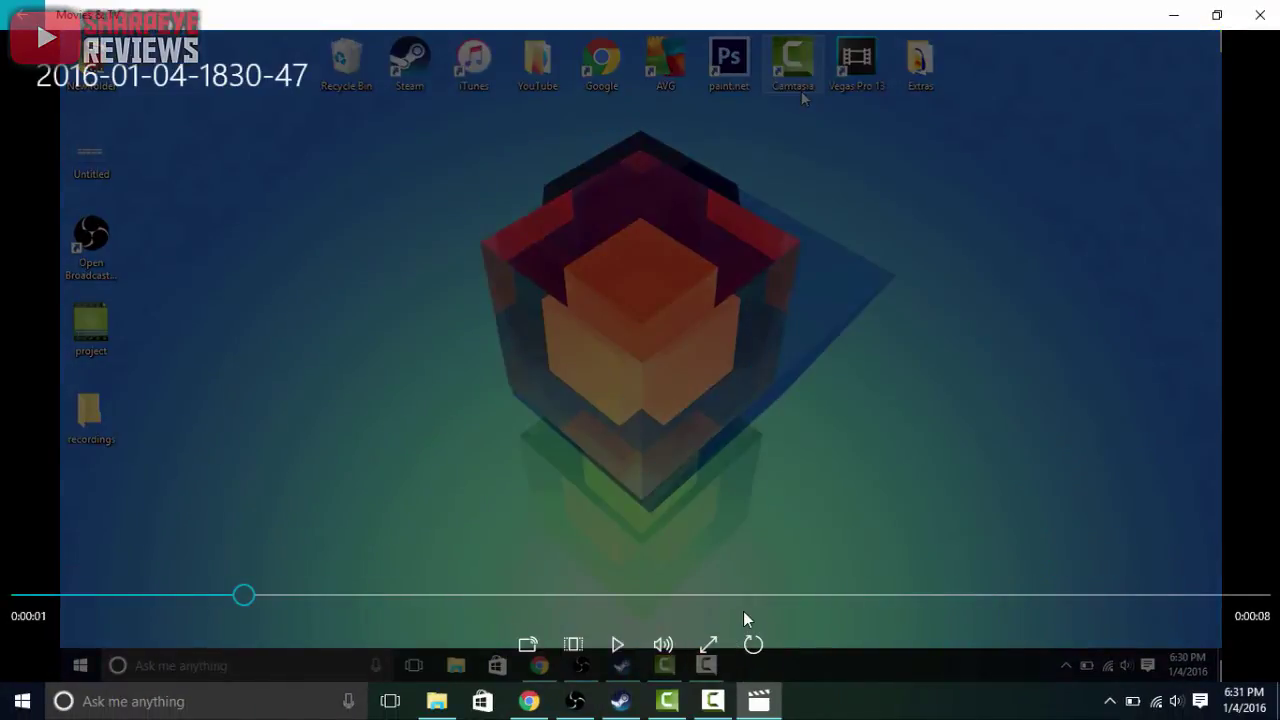
{"action": "left_click", "coordinate": [1264, 16]}
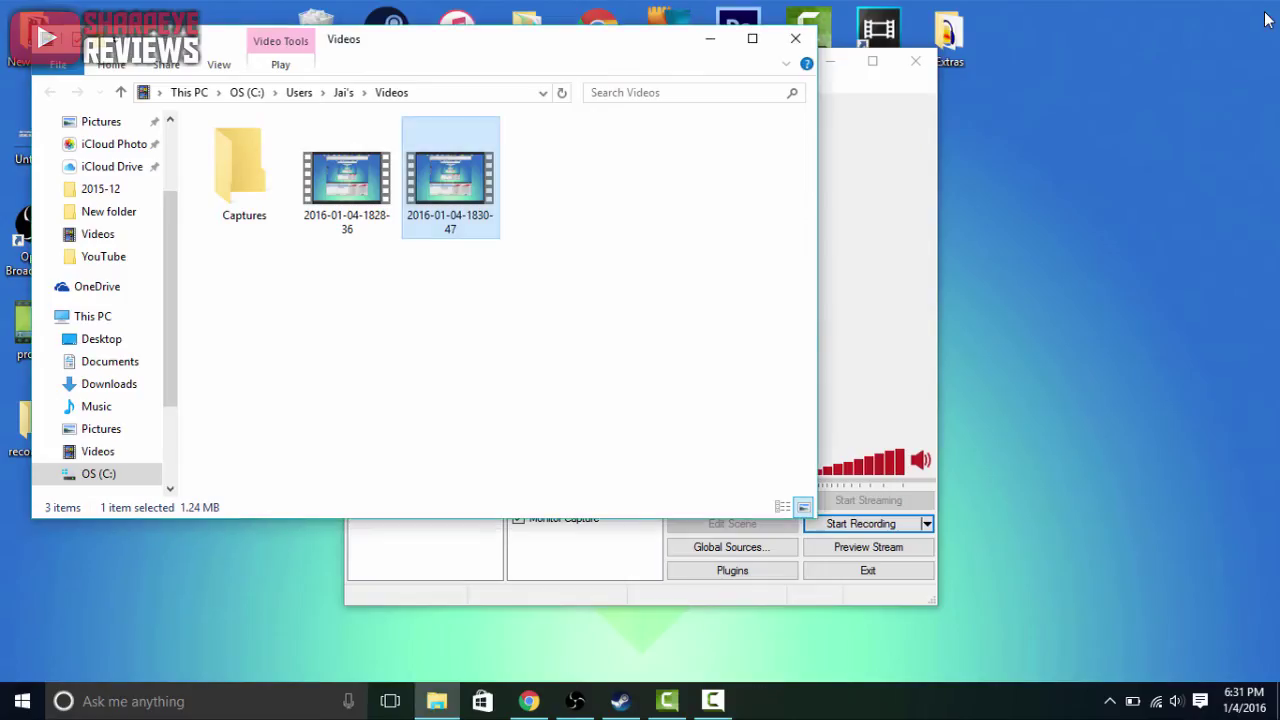
Step: Close the File Explorer Videos window, leaving the OBS main window showing
{"action": "left_click", "coordinate": [800, 40]}
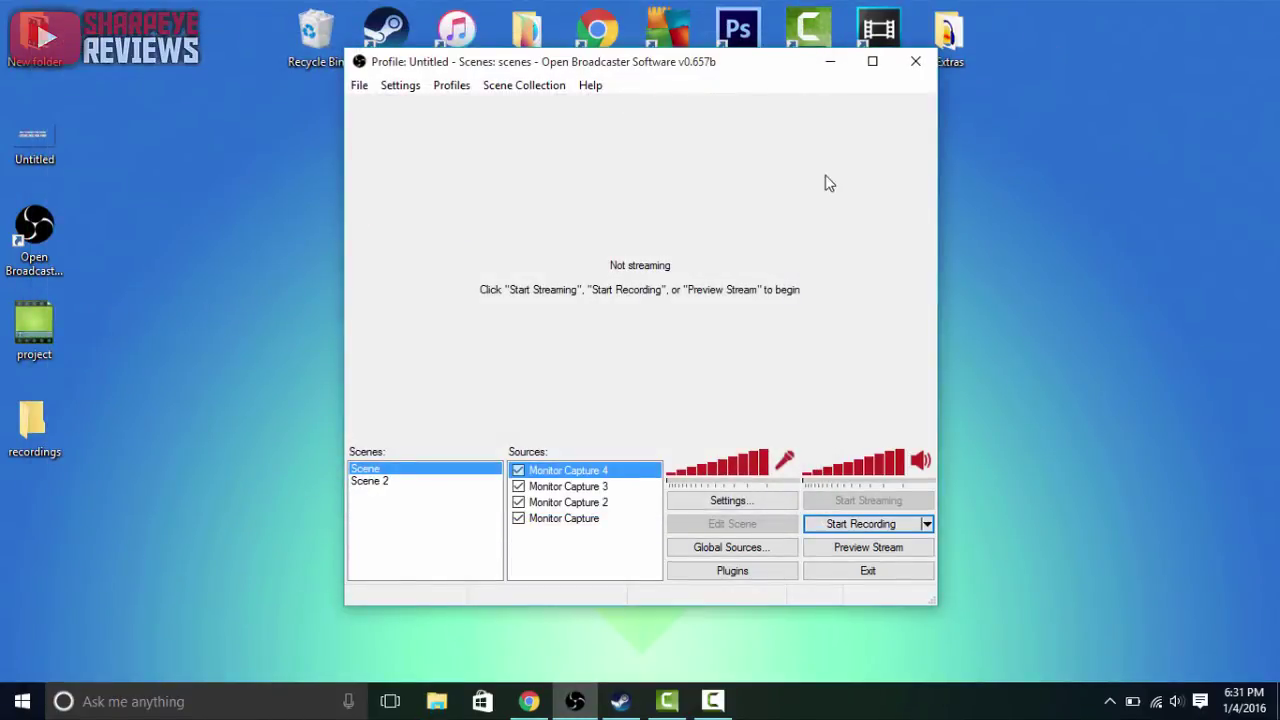